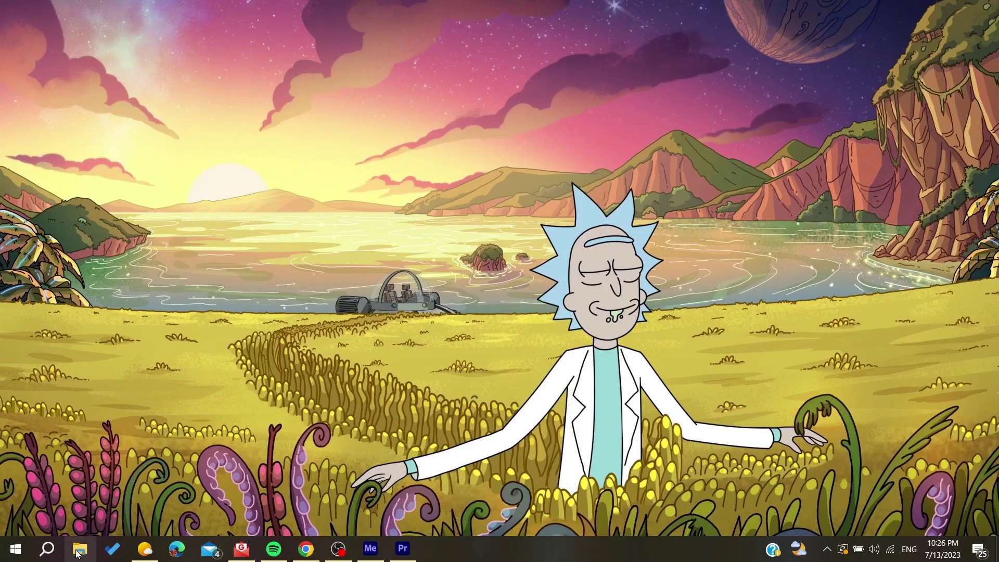
# - Search the computer for "riot" to locate the Riot Client app
pyautogui.press('super')
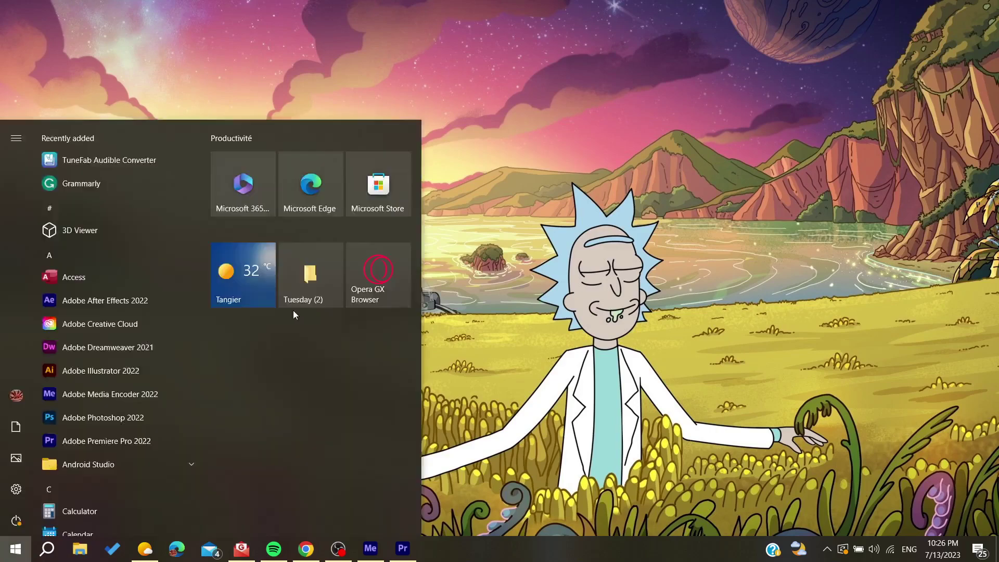
pyautogui.write('riot')
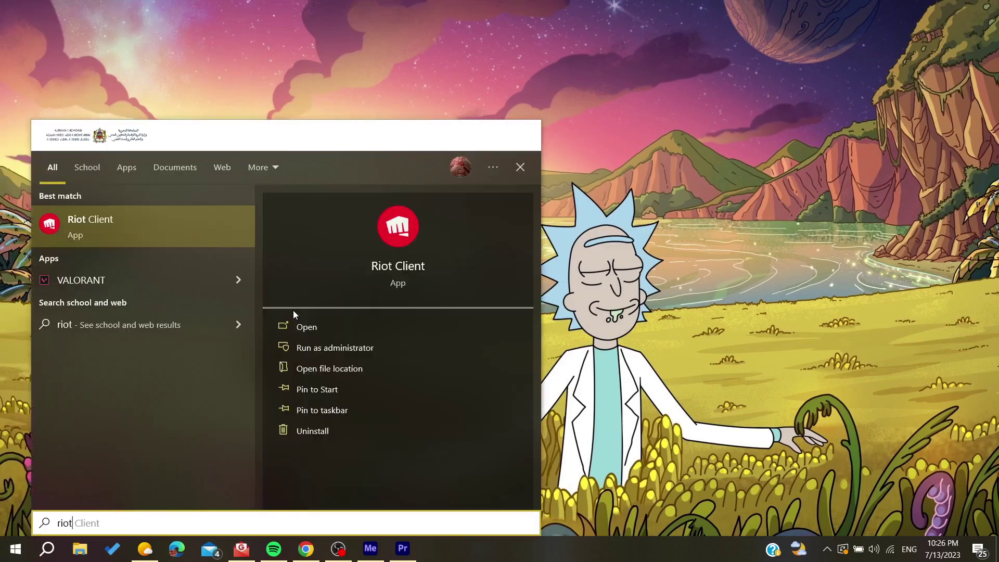
pyautogui.click(393, 238)
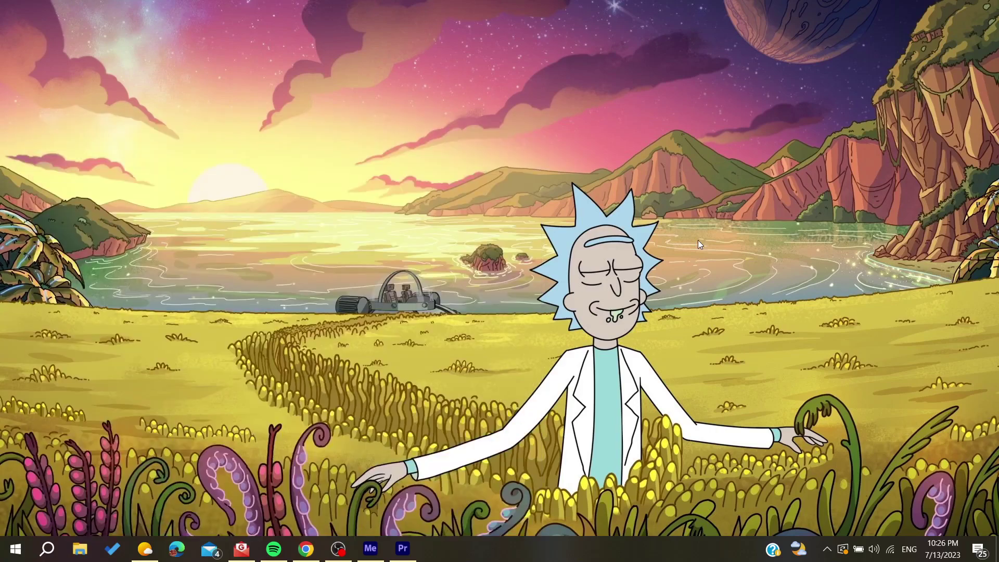
# - Open File Explorer and go to the Games folder on drive Disque local (D:)
pyautogui.click(80, 549)
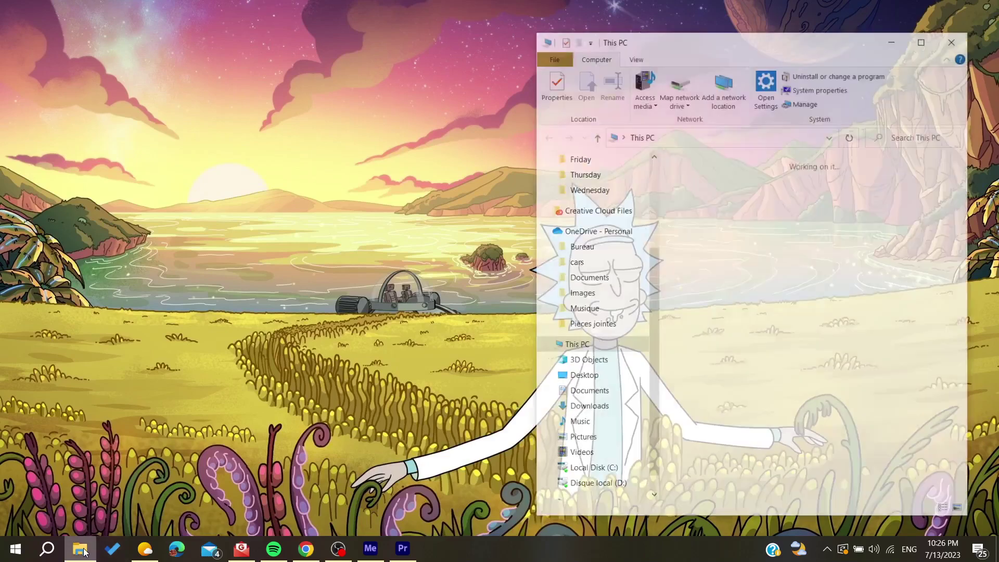
pyautogui.scroll(-1, 795, 384)
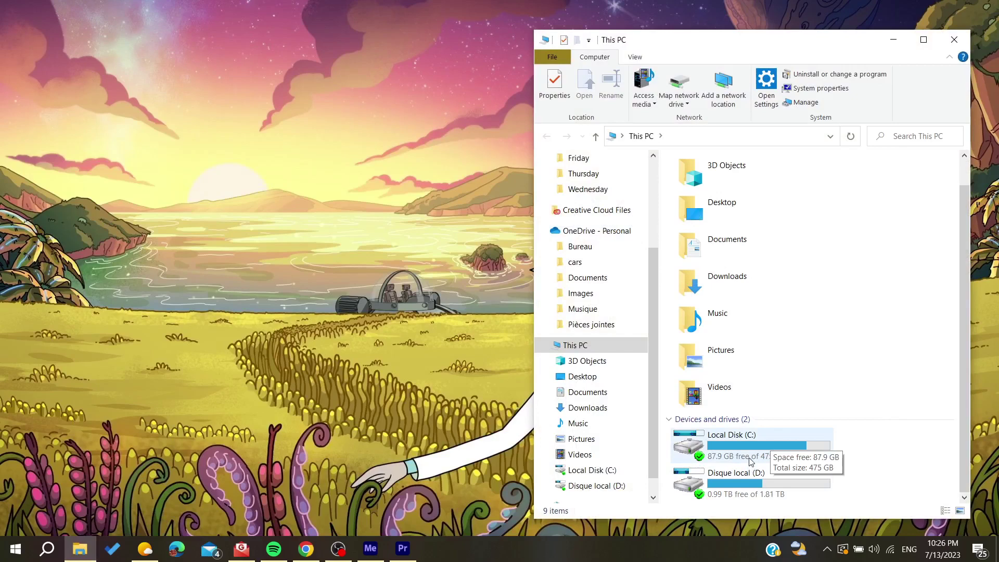
pyautogui.doubleClick(736, 475)
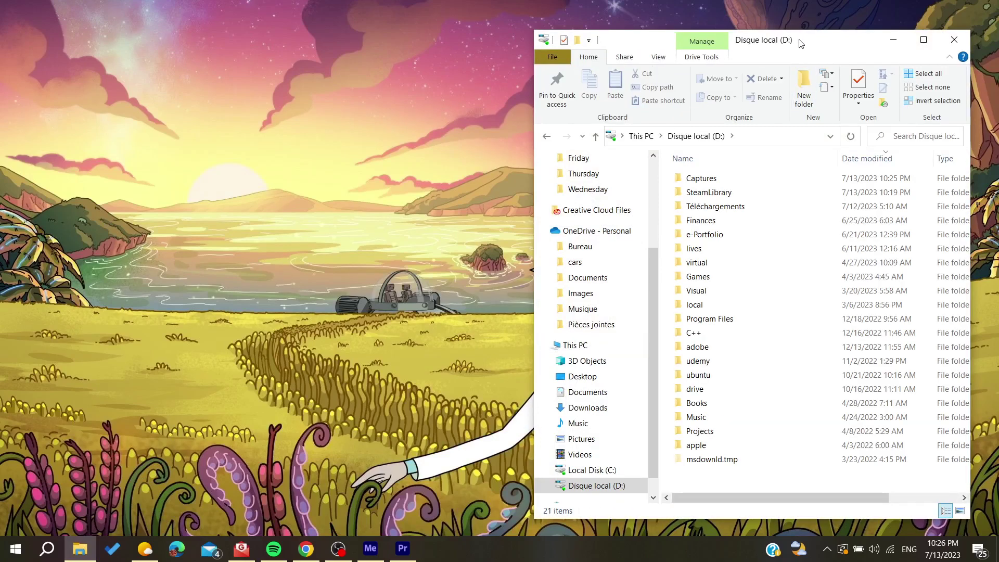
pyautogui.moveTo(800, 43); pyautogui.dragTo(622, 32)
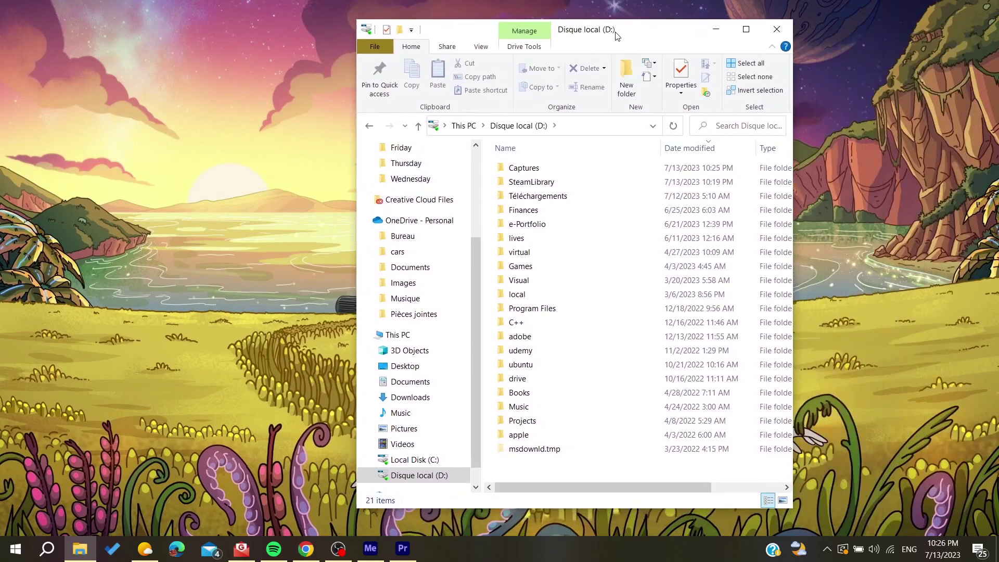
pyautogui.click(556, 215)
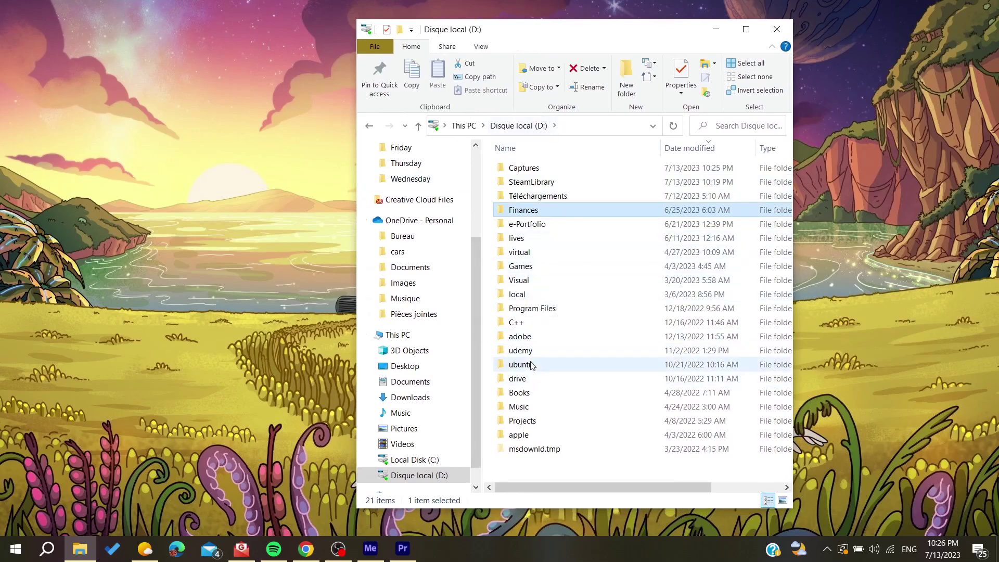
pyautogui.click(538, 267)
pyautogui.doubleClick(537, 268)
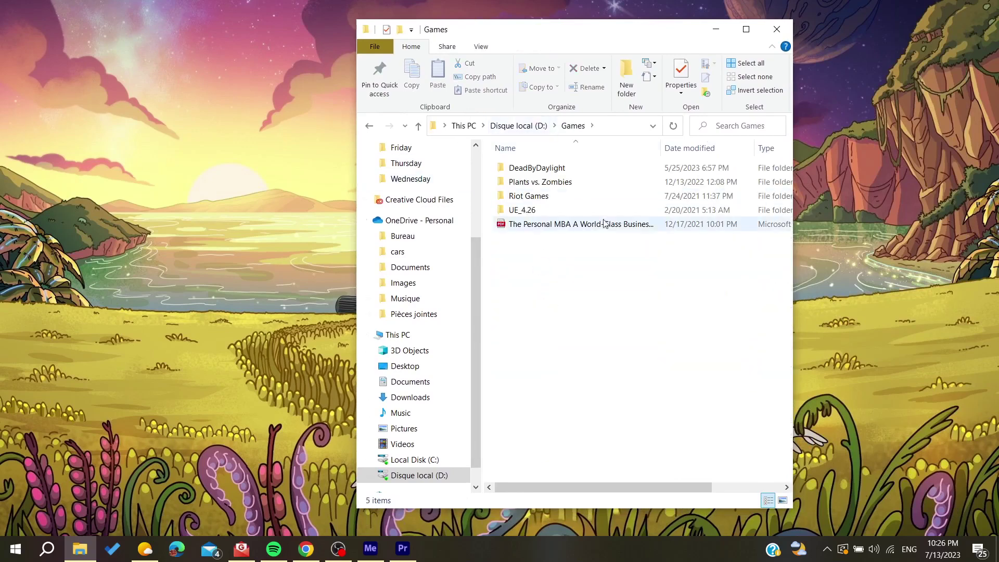
# - Launch RiotClientServices.exe from the Riot Client folder inside Riot Games
pyautogui.doubleClick(527, 196)
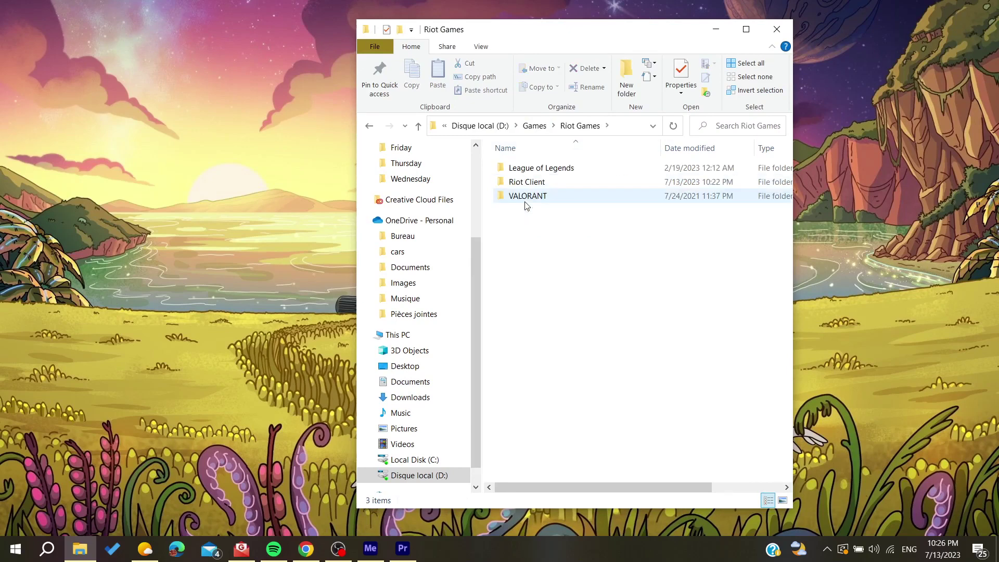
pyautogui.click(515, 186)
pyautogui.doubleClick(515, 186)
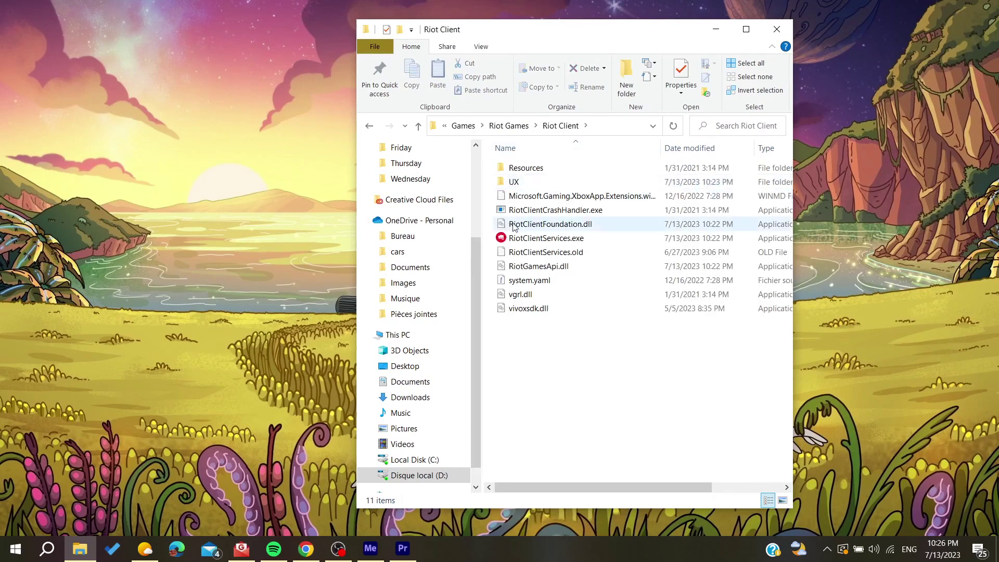
pyautogui.doubleClick(548, 239)
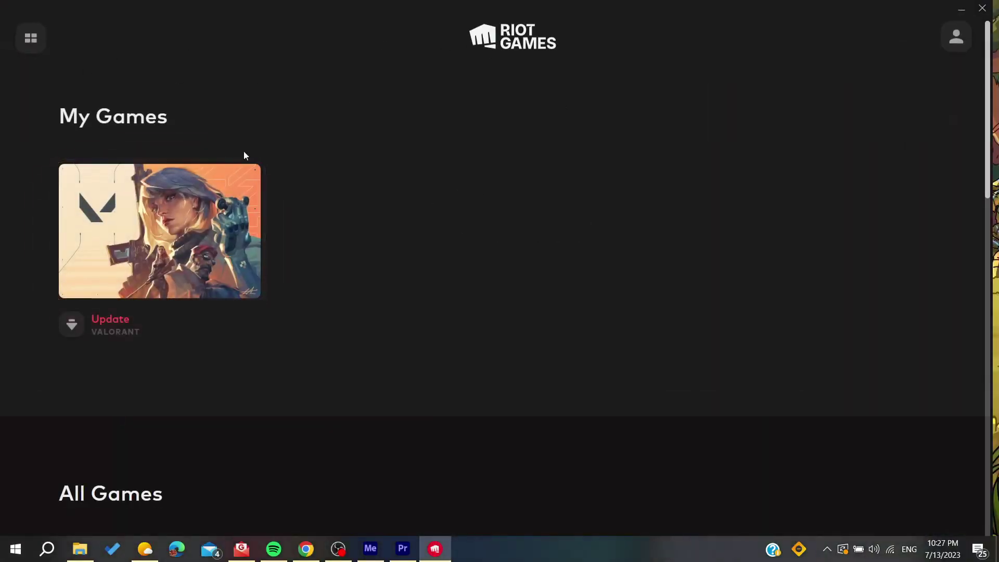
pyautogui.moveTo(205, 30); pyautogui.dragTo(190, 16)
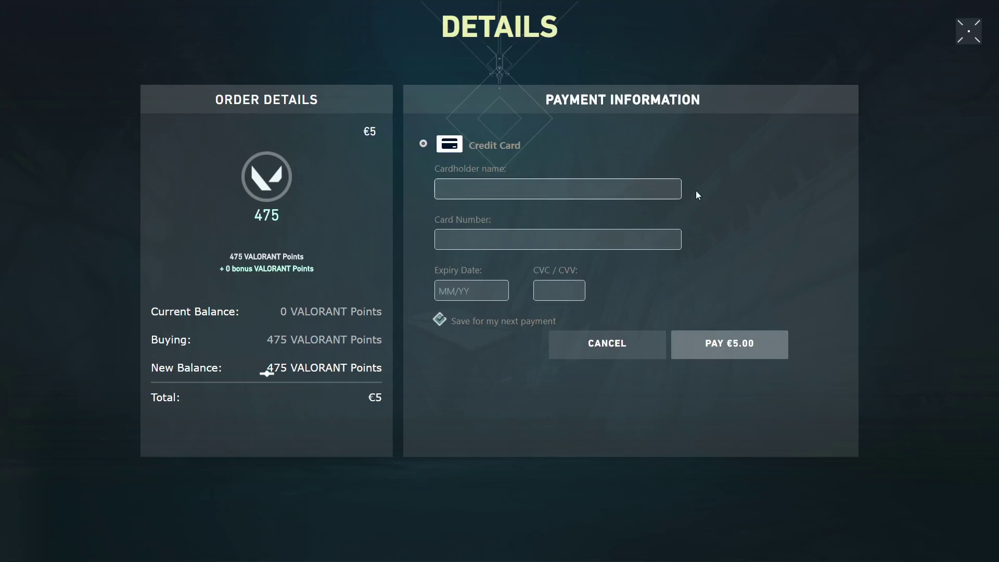
# - Close the 475 VALORANT Points payment details and open the settings menu from the game's home screen
pyautogui.click(976, 30)
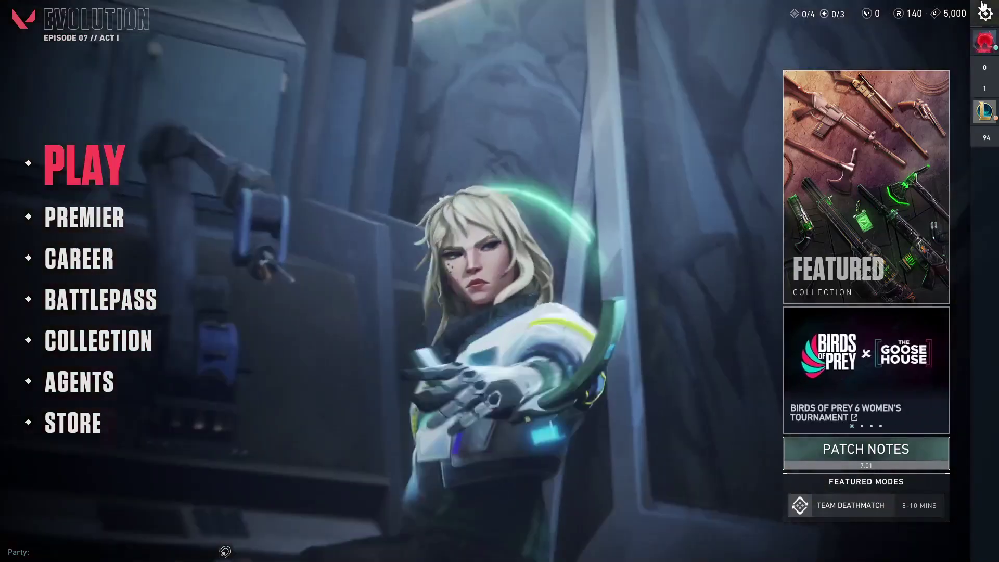
pyautogui.click(983, 11)
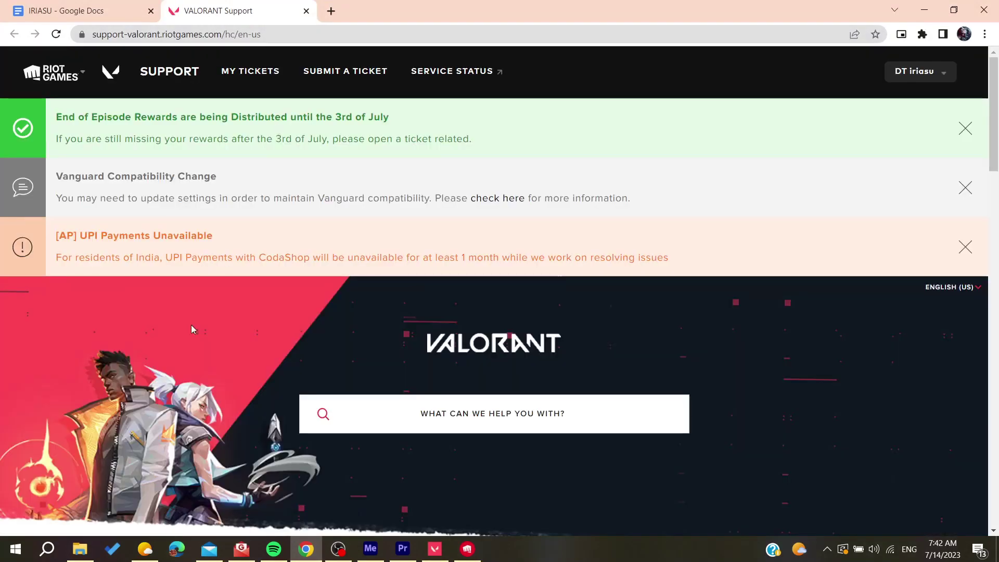
# - Open the Purchases & Earned Content category on the VALORANT Support site in the browser
pyautogui.scroll(-6, 191, 325)
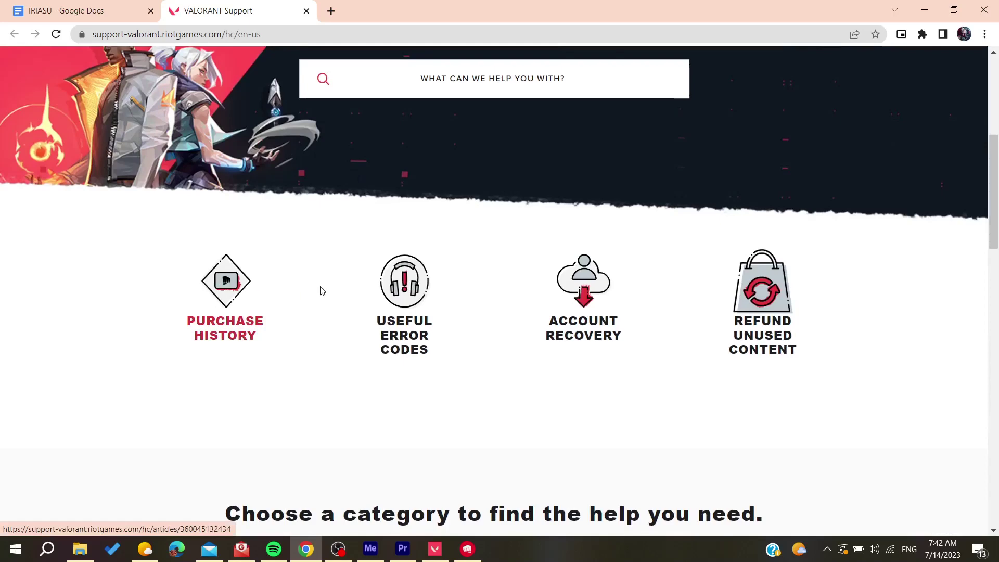
pyautogui.scroll(-6, 199, 406)
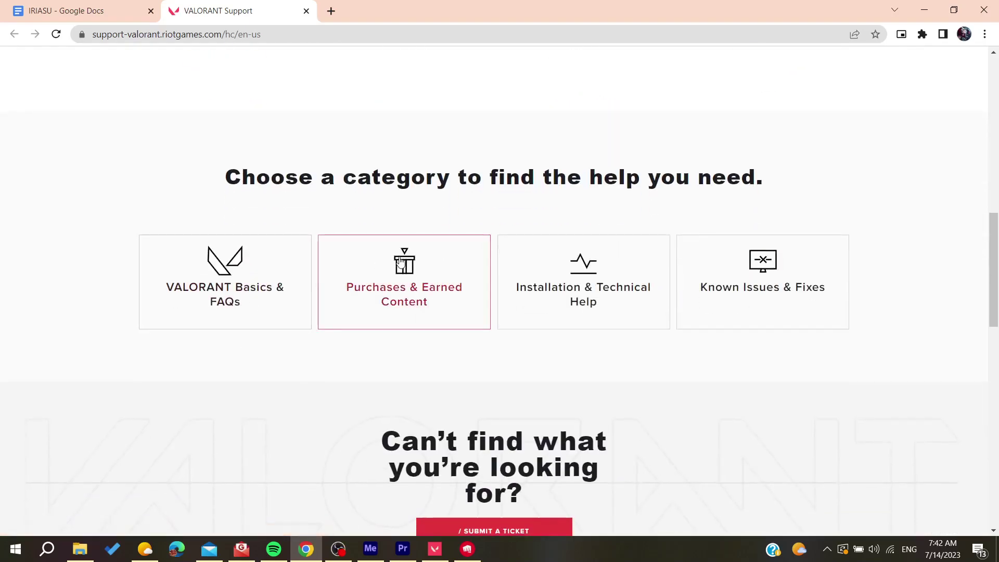
pyautogui.click(394, 287)
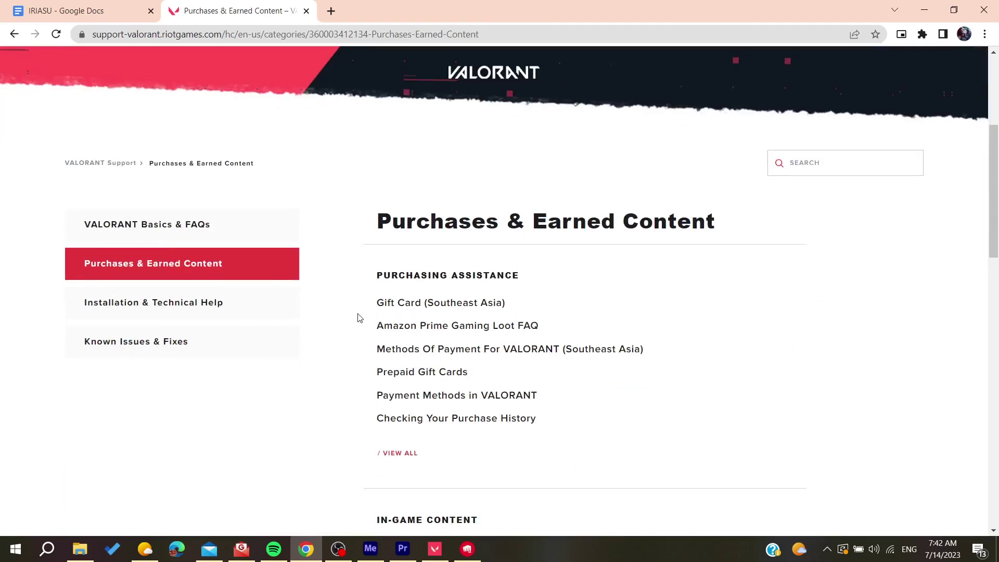
# - Look through the Purchases & Earned Content help articles and return to the previous support page
pyautogui.scroll(-2, 357, 317)
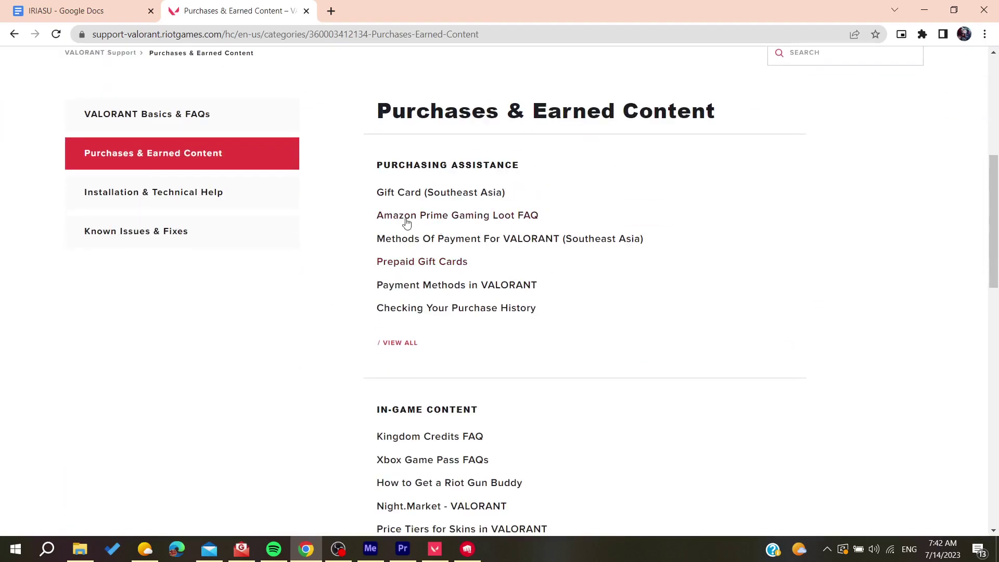
pyautogui.scroll(-2, 409, 400)
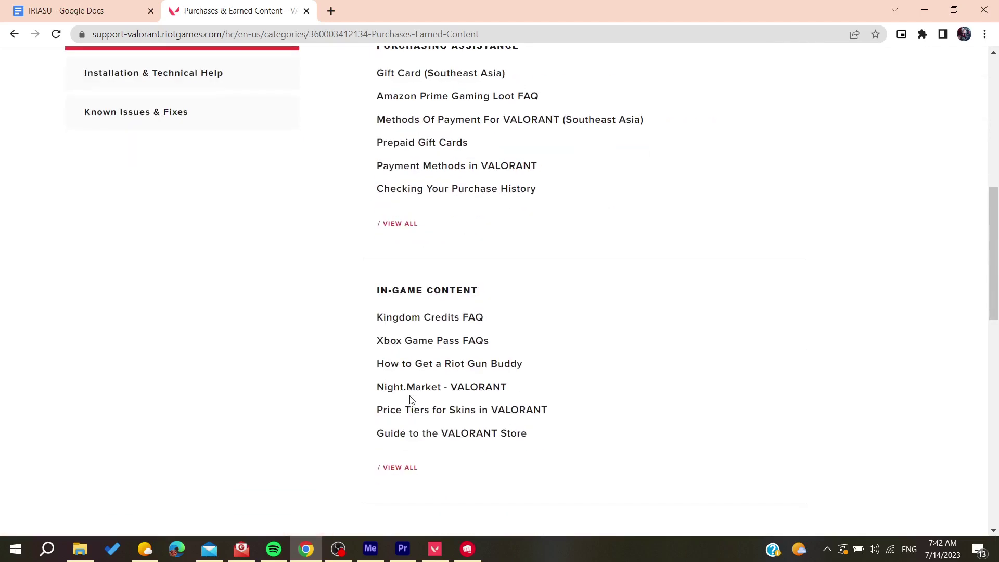
pyautogui.scroll(-3, 411, 400)
pyautogui.scroll(-9, 234, 311)
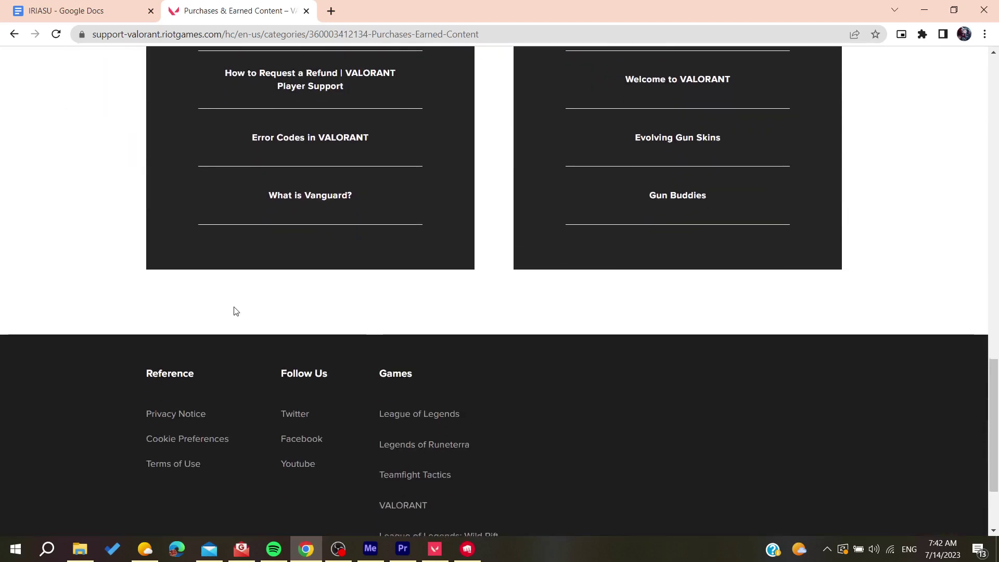
pyautogui.scroll(5, 234, 311)
pyautogui.click(12, 37)
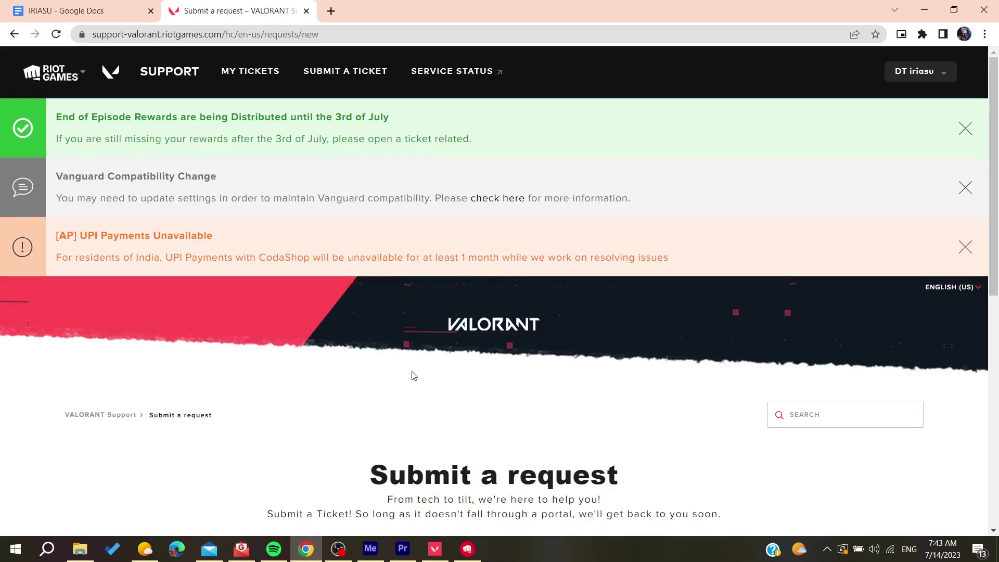
# - Set the request type of the support ticket to Billing, Payment and Premium Currency Refunds
pyautogui.scroll(-7, 411, 373)
pyautogui.click(432, 229)
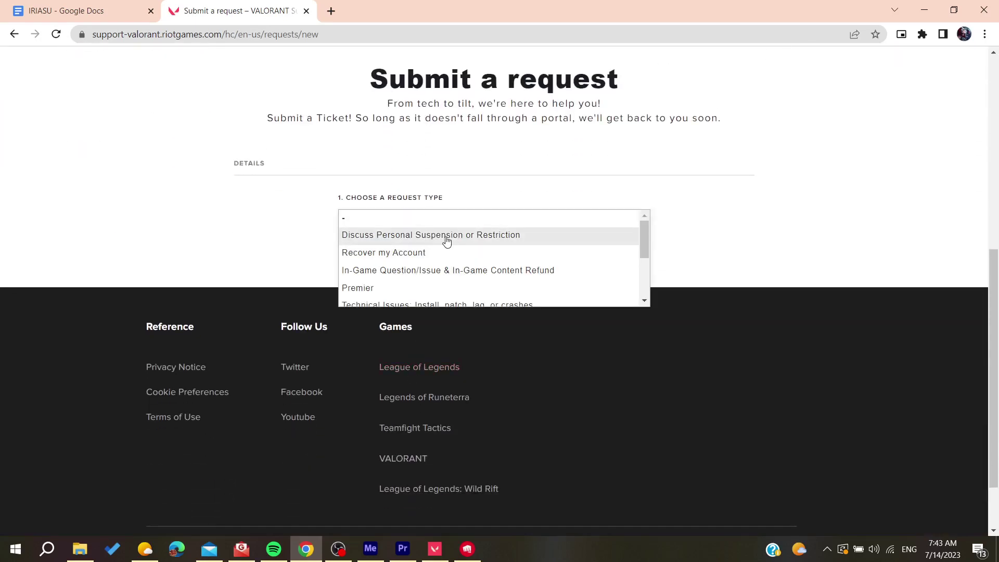
pyautogui.scroll(-3, 431, 259)
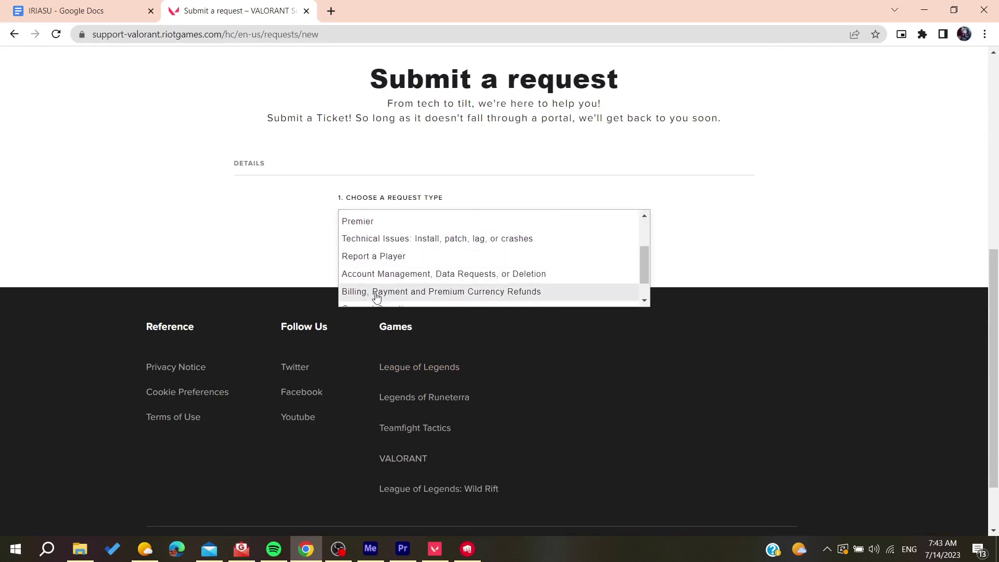
pyautogui.scroll(-1, 374, 291)
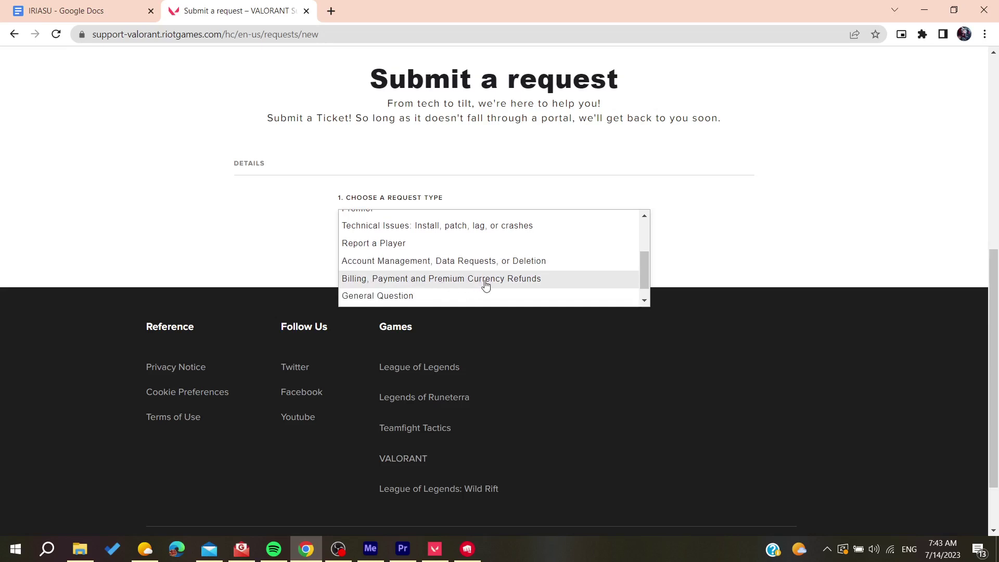
pyautogui.scroll(-1, 486, 281)
pyautogui.scroll(-1, 484, 270)
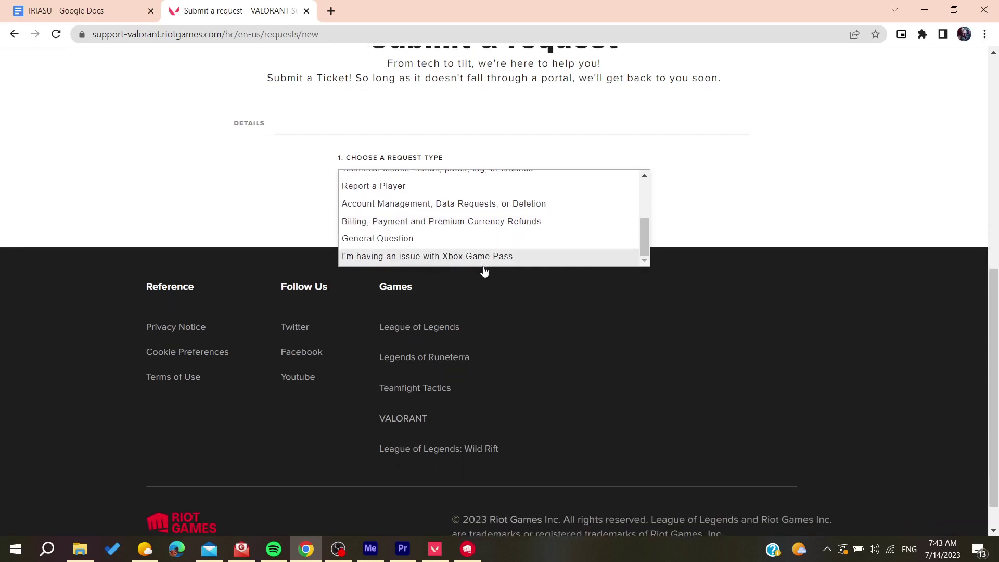
pyautogui.click(394, 222)
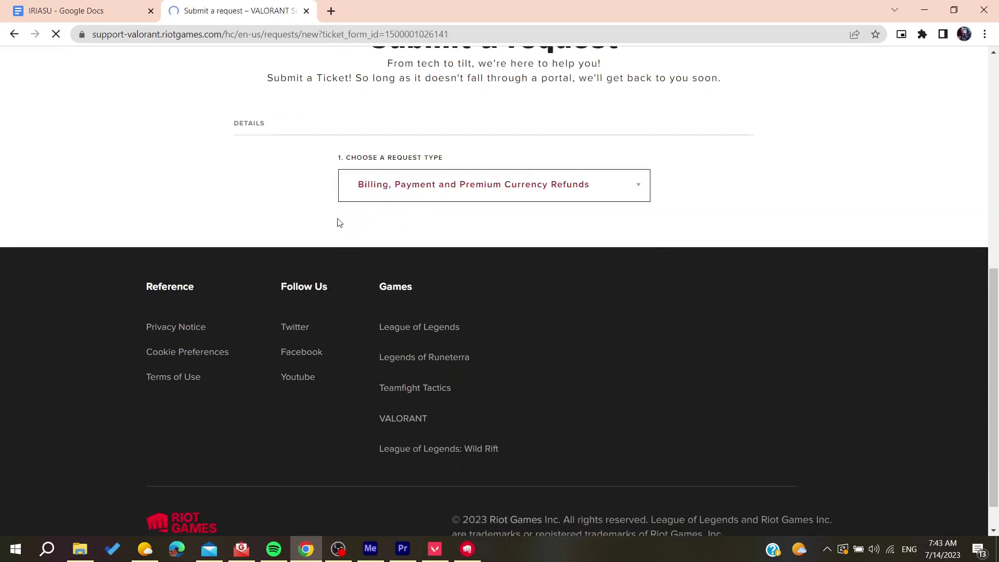